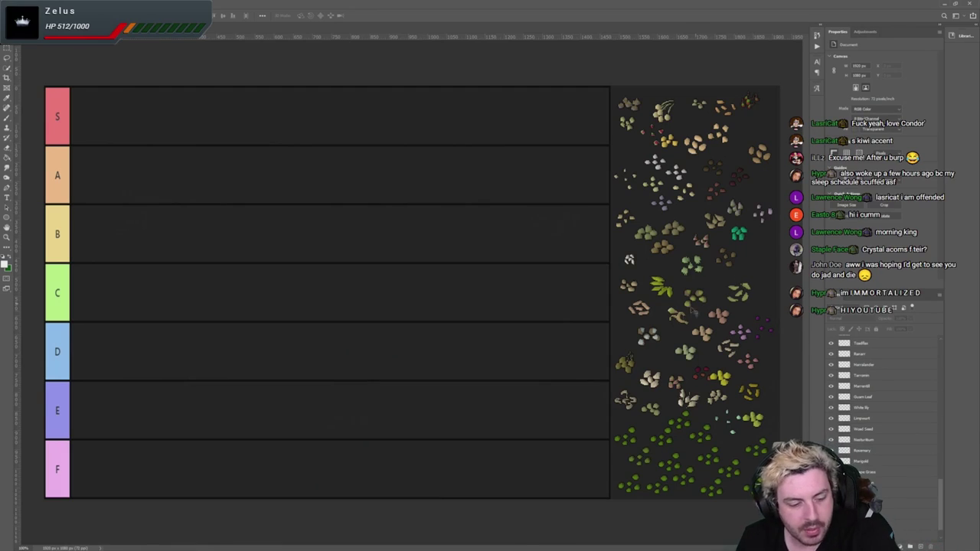
Move the olive-brown stemmed seeds from the seed pool into the start of row F, slightly enlarged
left_click(631, 367)
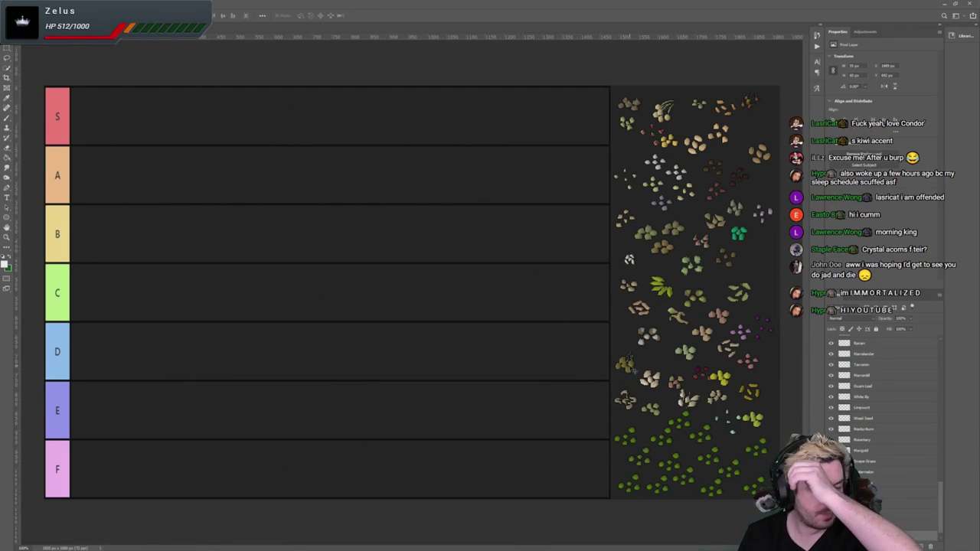
left_click_drag(631, 366, 387, 258)
key("ctrl+t")
key("Return")
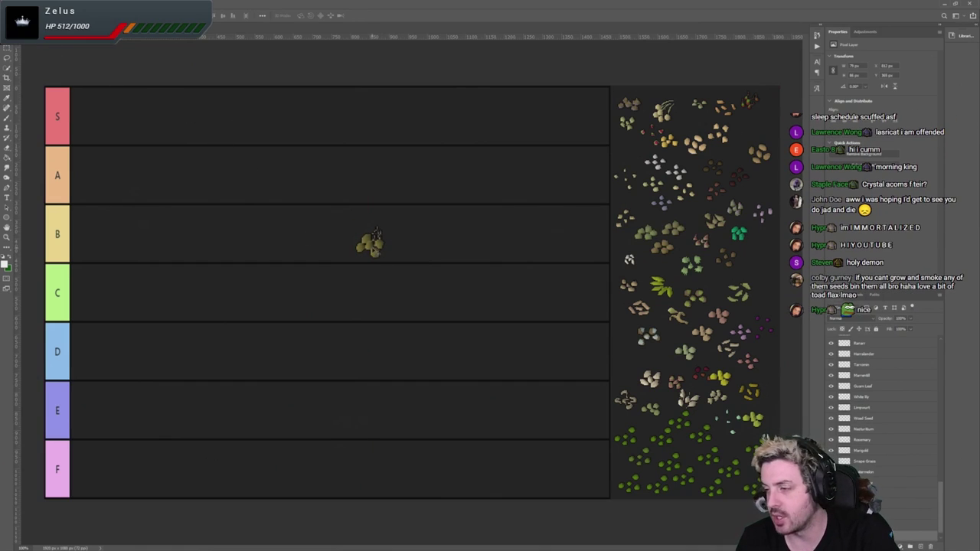
left_click_drag(375, 237, 92, 458)
left_click(153, 422)
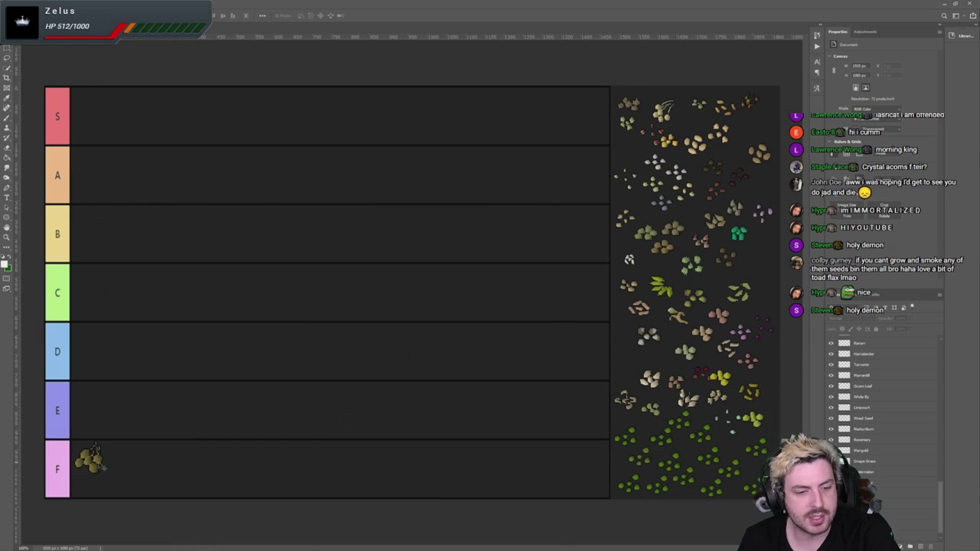
Place the pale stemmed seeds below the olive-brown seeds in row F, shrinking the olive-brown ones slightly and aligning the pair
left_click_drag(663, 115, 89, 484)
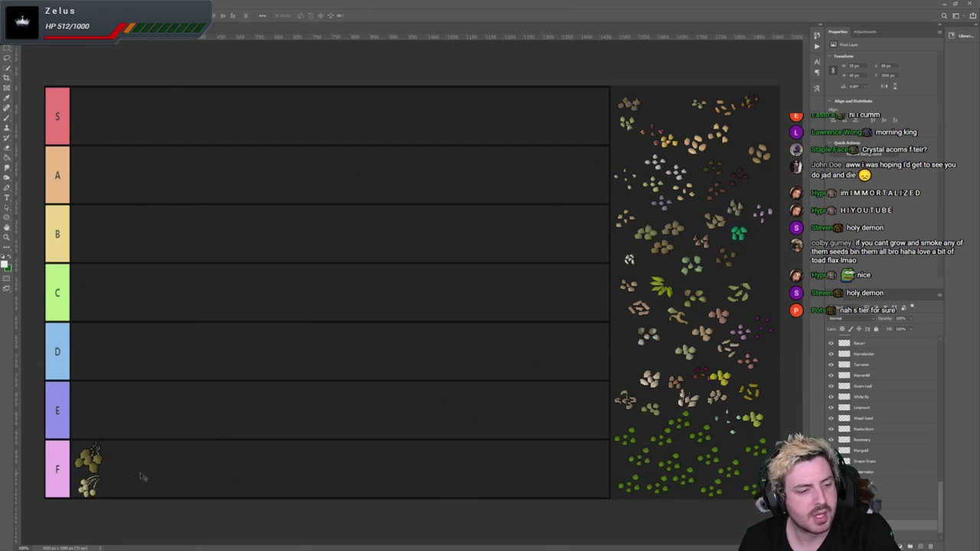
left_click(142, 463)
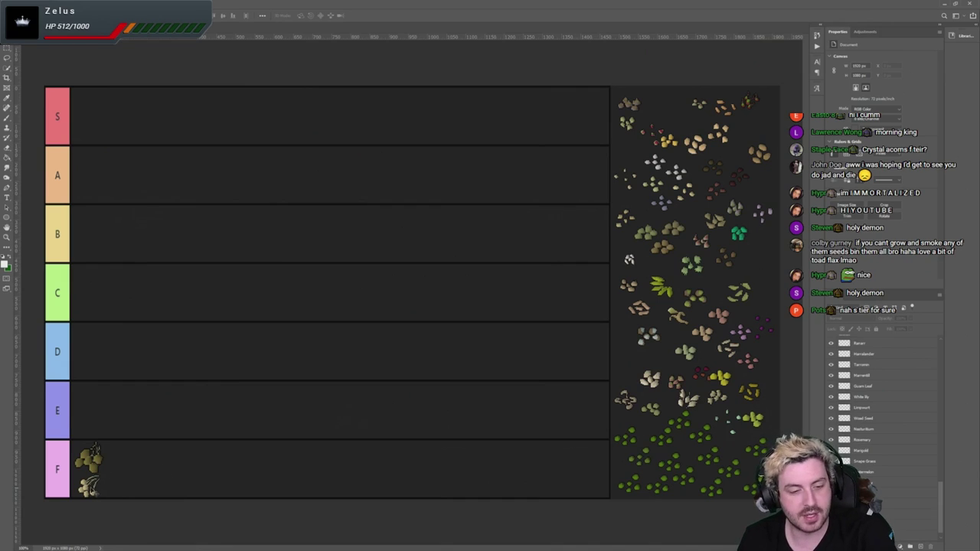
key("ctrl+t")
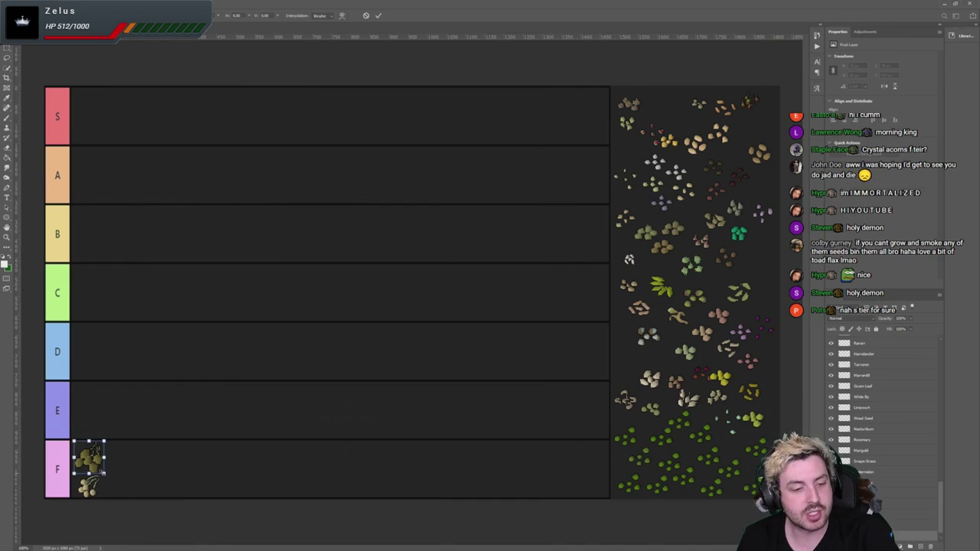
key("Return")
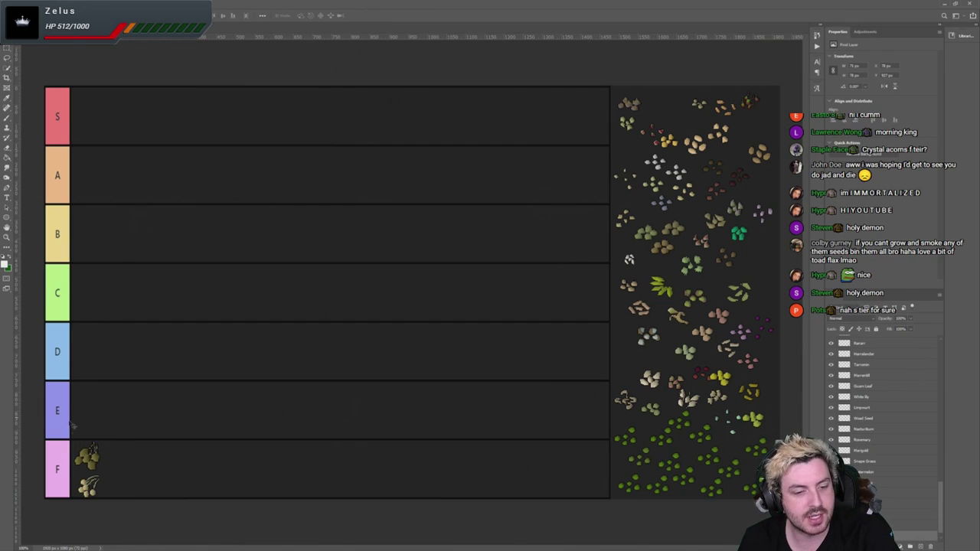
left_click_drag(90, 479, 95, 491)
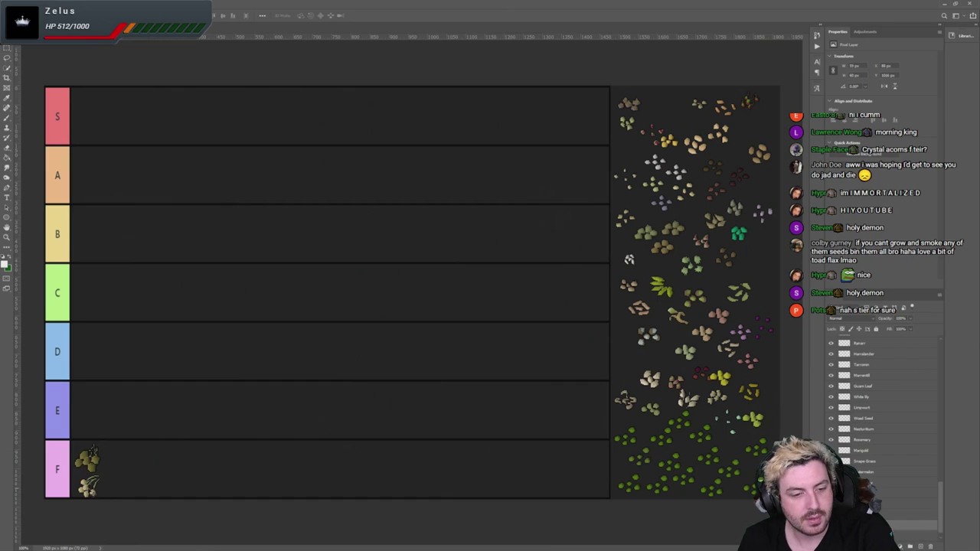
left_click_drag(92, 493, 96, 484)
left_click(149, 464)
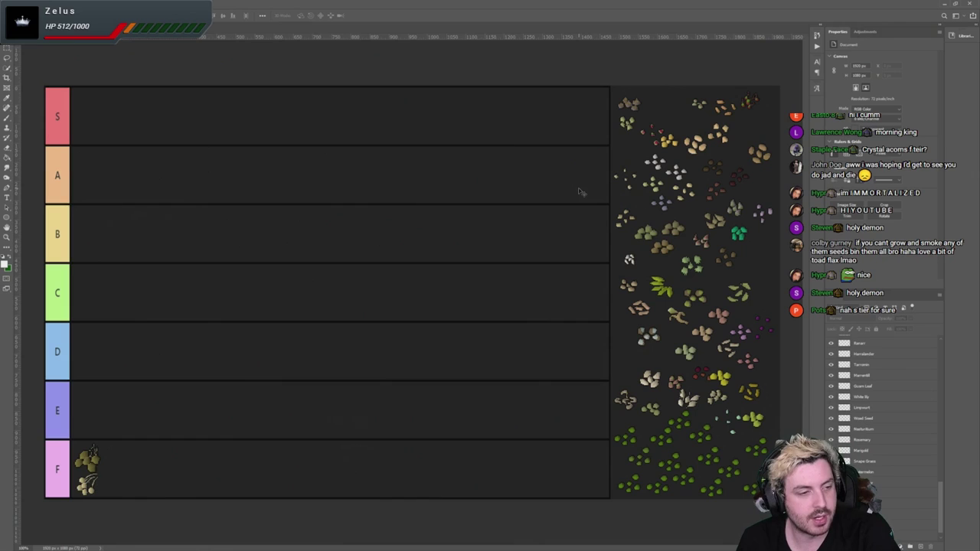
Move the golden-yellow seeds from the seed pool to the lower start of row D
left_click(635, 111)
left_click(705, 111)
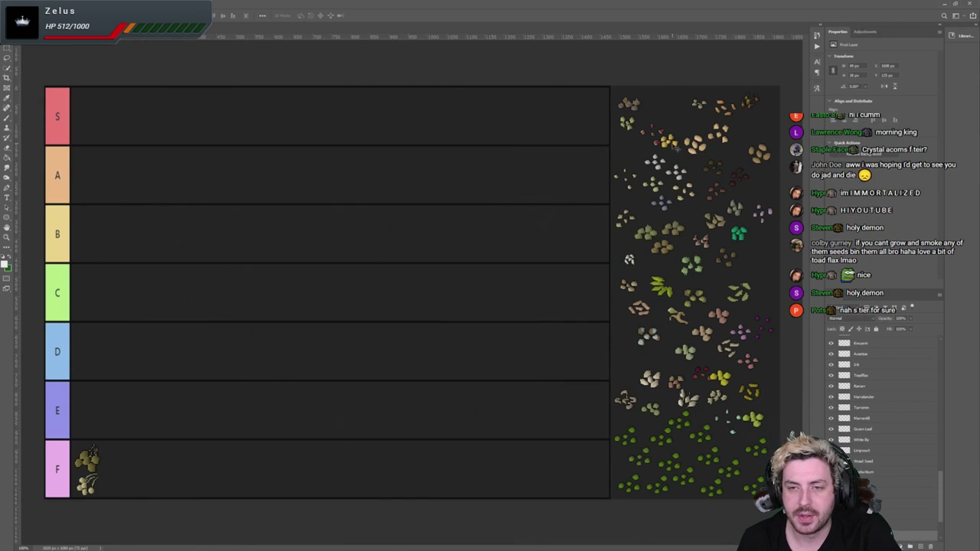
left_click_drag(676, 145, 346, 270)
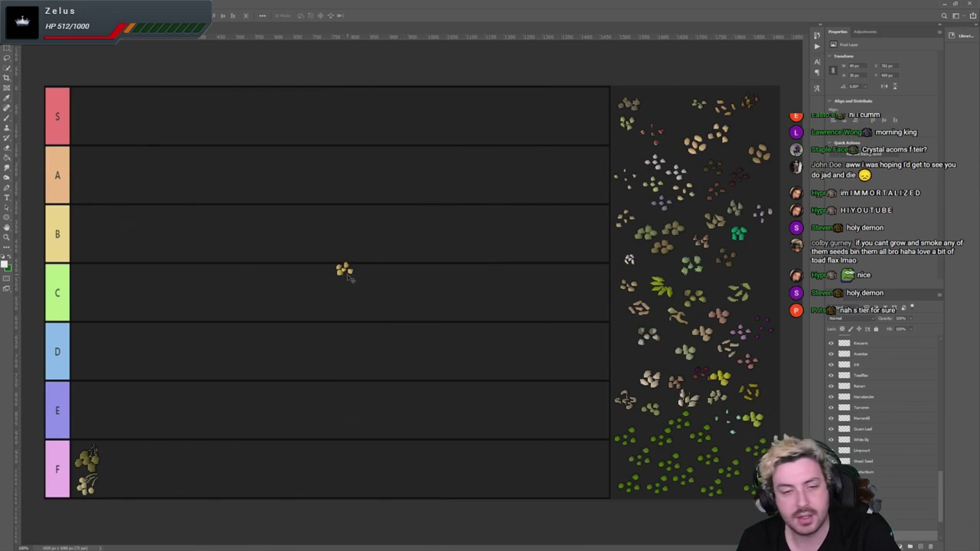
left_click_drag(346, 273, 217, 315)
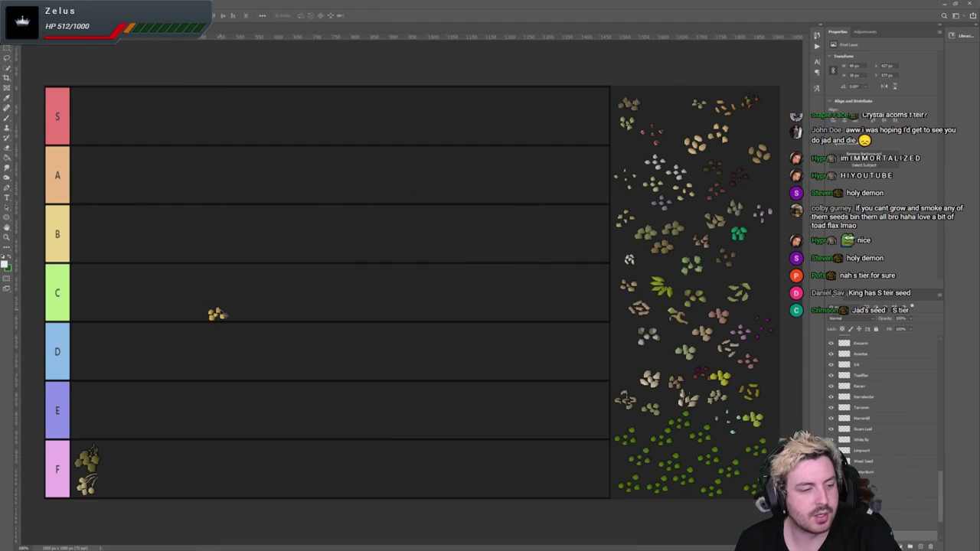
left_click_drag(222, 315, 218, 313)
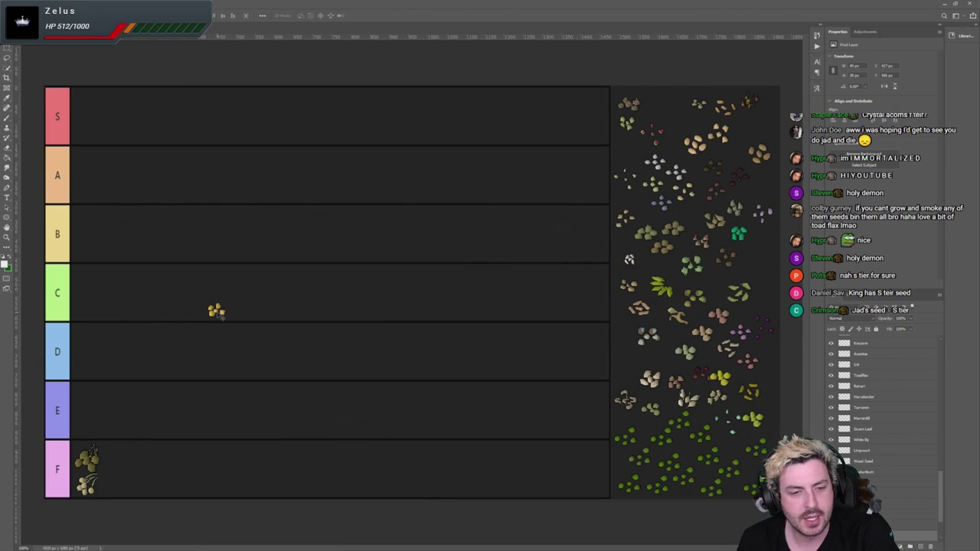
left_click_drag(216, 310, 82, 370)
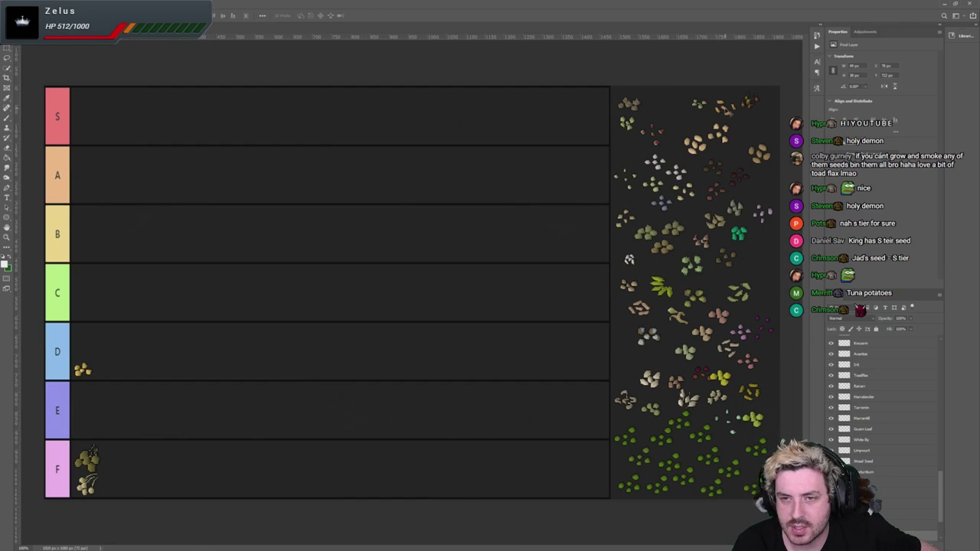
Move the elongated orange-brown seeds from the seed pool to the lower start of row E
left_click(724, 113)
left_click_drag(724, 113, 313, 338)
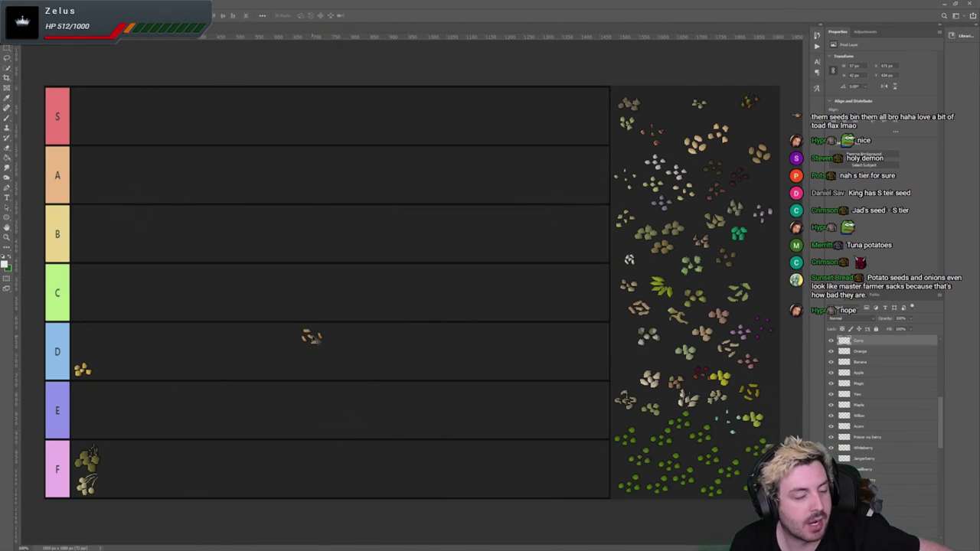
left_click_drag(311, 337, 86, 428)
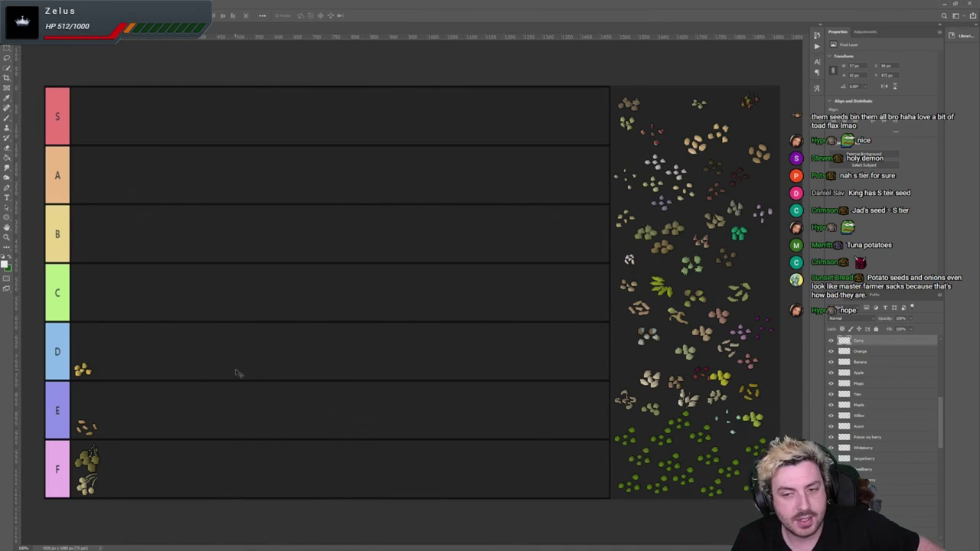
left_click(339, 411)
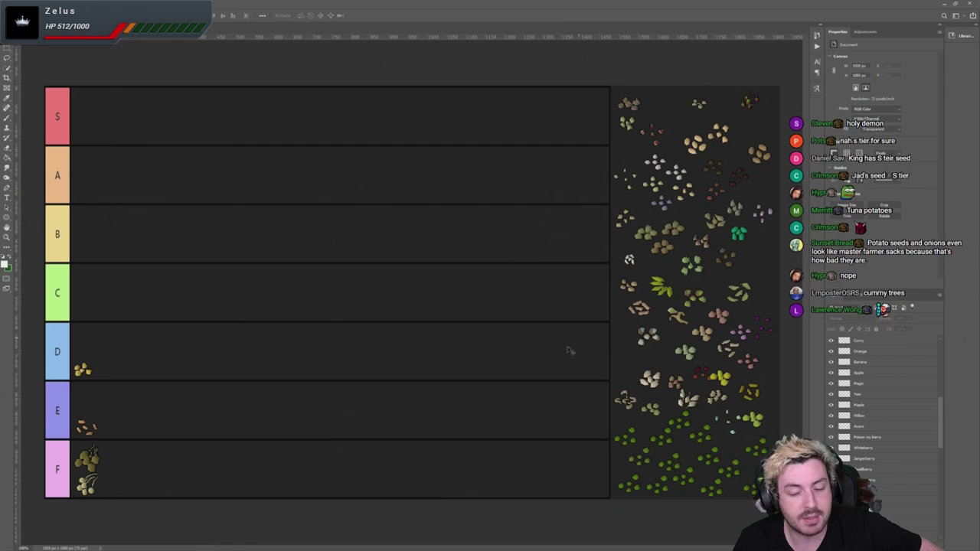
Move the curled grey-beige seeds from the seed pool into row F, beside the olive-brown seeds
left_click(632, 403)
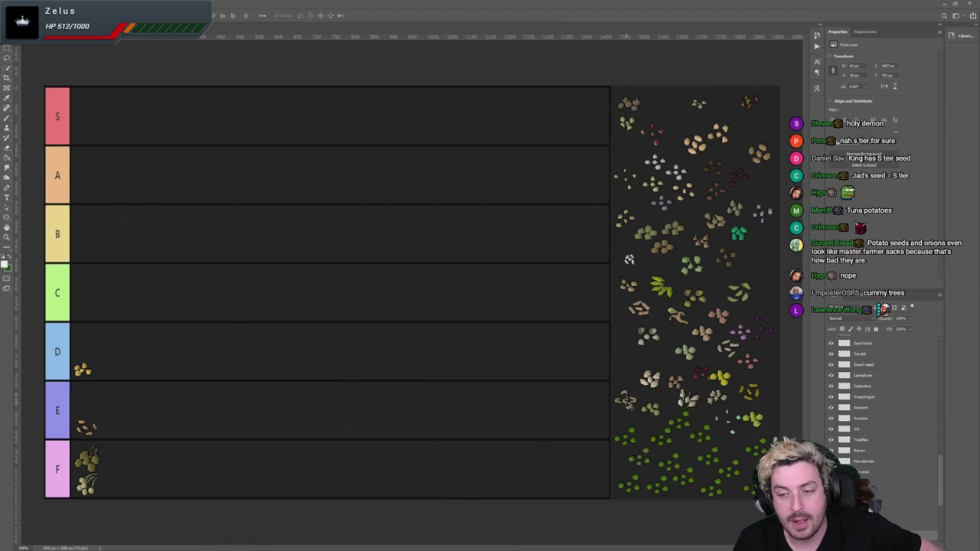
left_click_drag(625, 399, 448, 284)
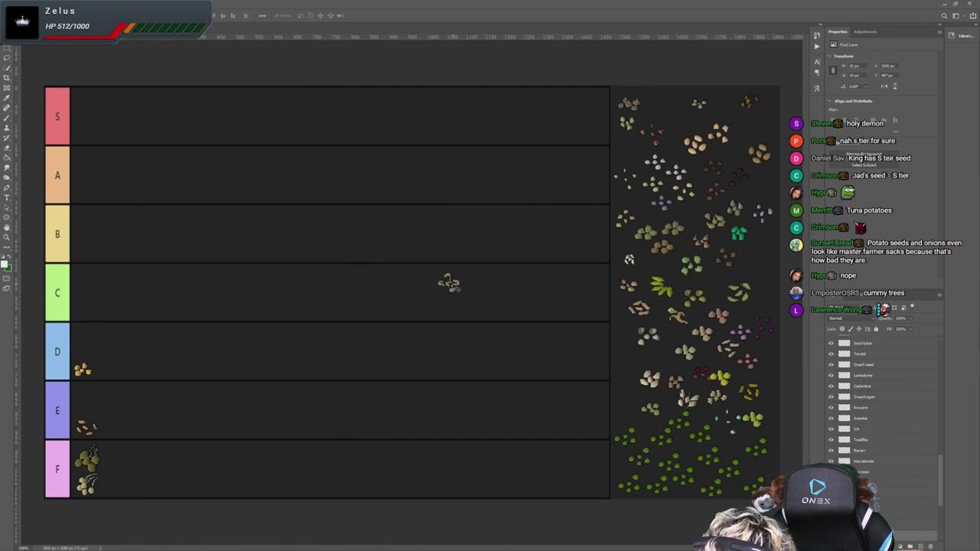
left_click_drag(450, 286, 333, 290)
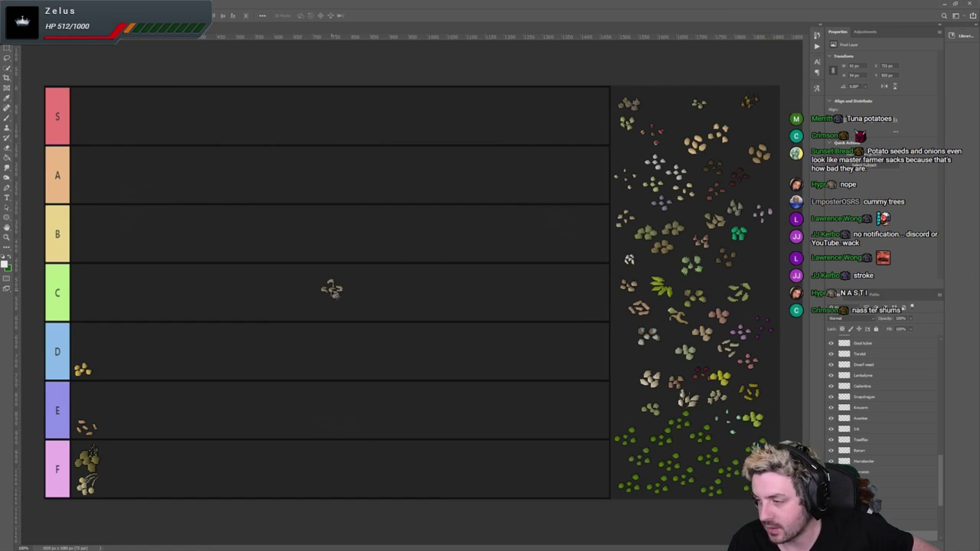
left_click_drag(331, 289, 120, 455)
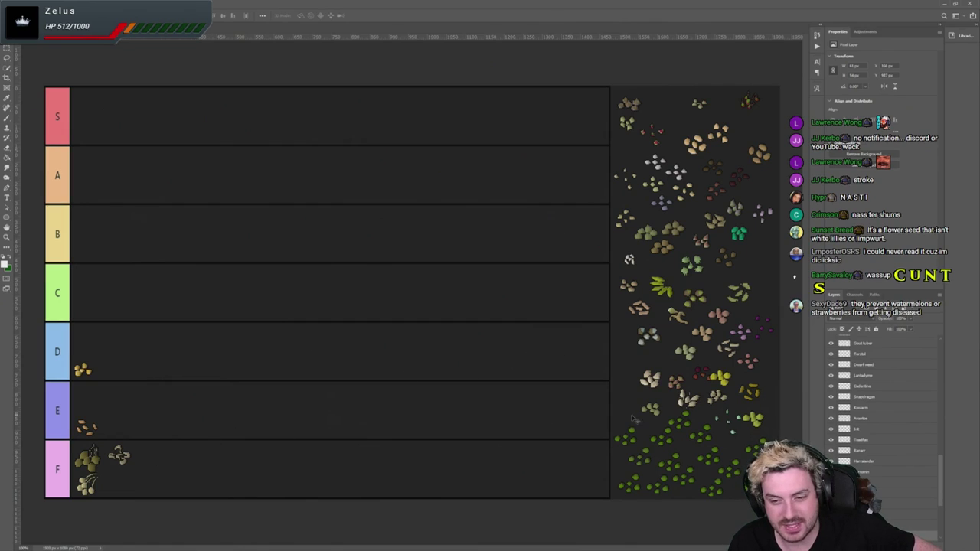
Move the small white seed cluster from the seed pool into row D, directly above the golden-yellow seeds
left_click(629, 261)
left_click_drag(630, 261, 346, 283)
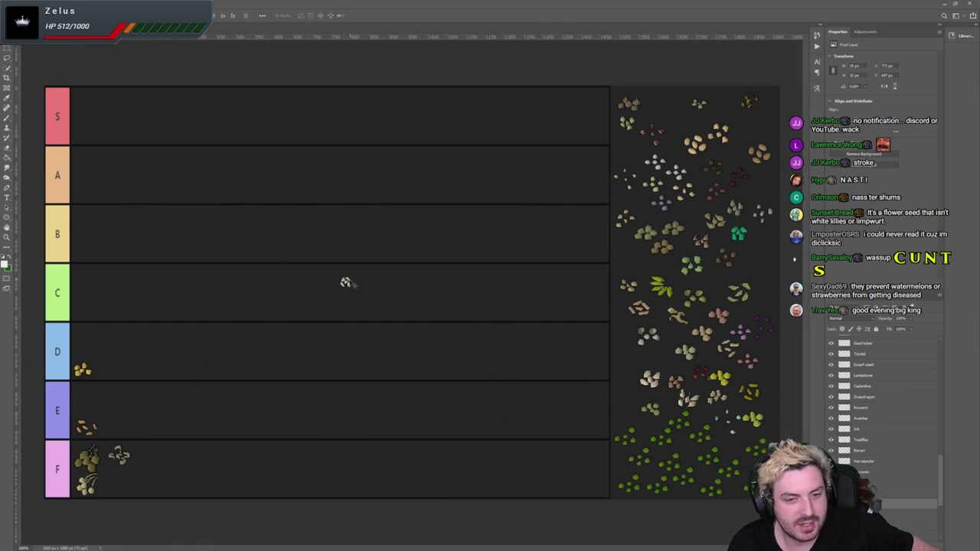
left_click_drag(345, 283, 330, 285)
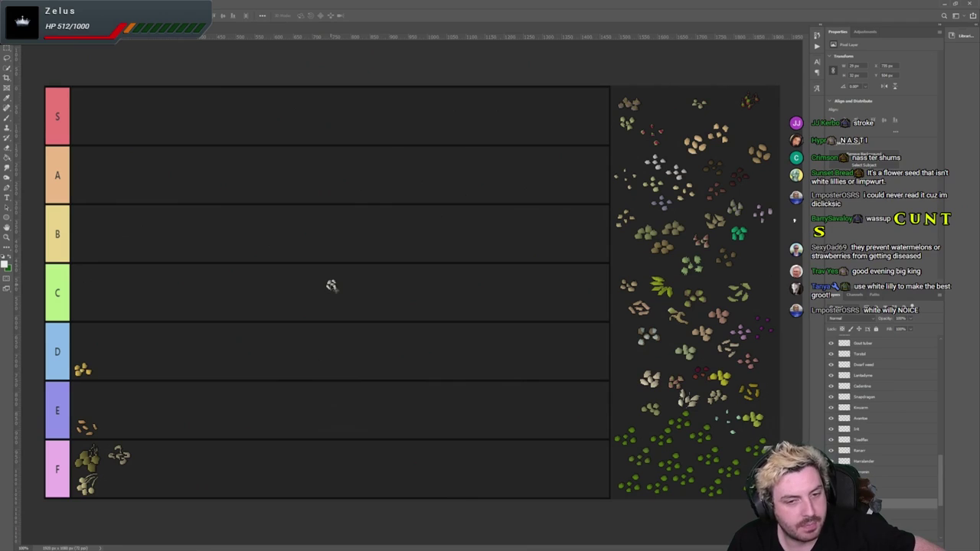
left_click_drag(331, 284, 310, 289)
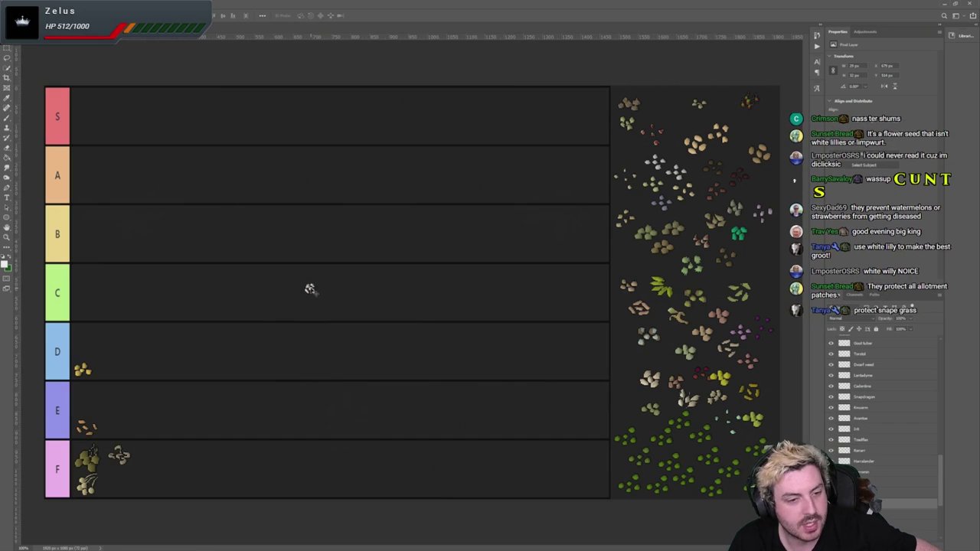
left_click_drag(309, 289, 81, 353)
left_click(252, 360)
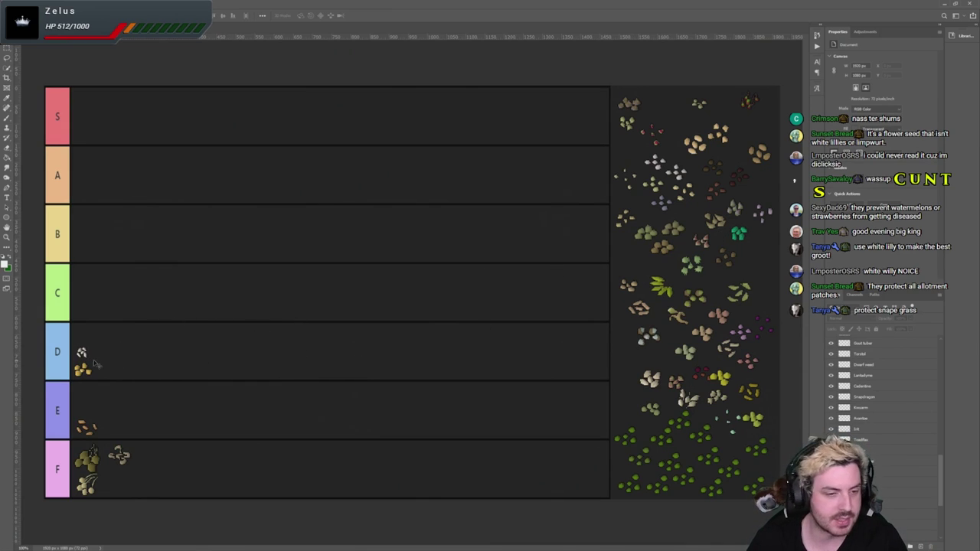
Move the small tan seeds from the seed pool to the lower start of row B
left_click(641, 287)
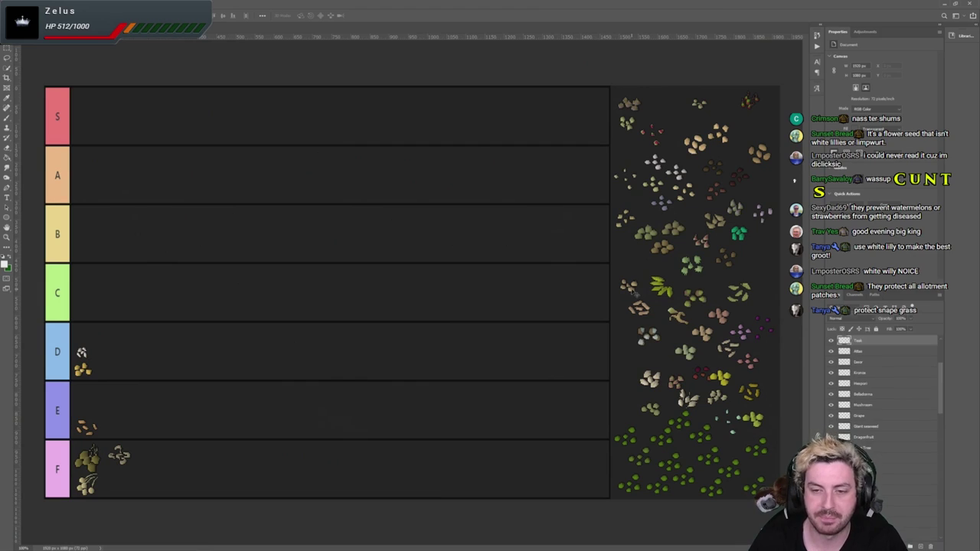
left_click_drag(629, 288, 321, 288)
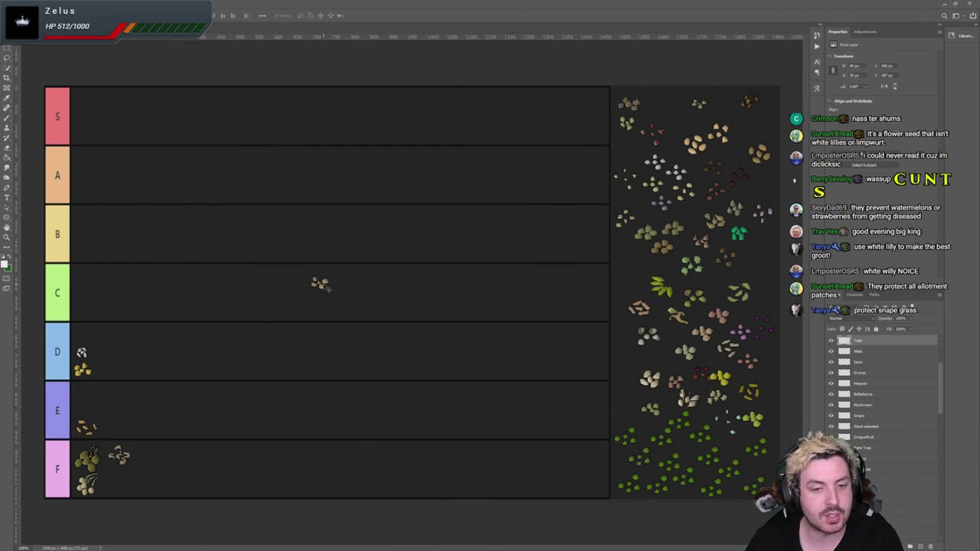
left_click_drag(320, 284, 89, 255)
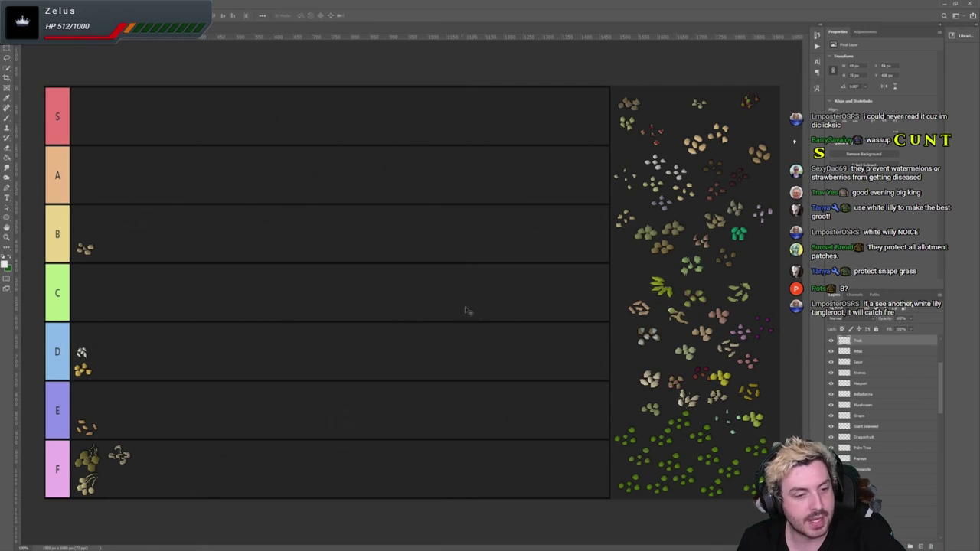
left_click(557, 317)
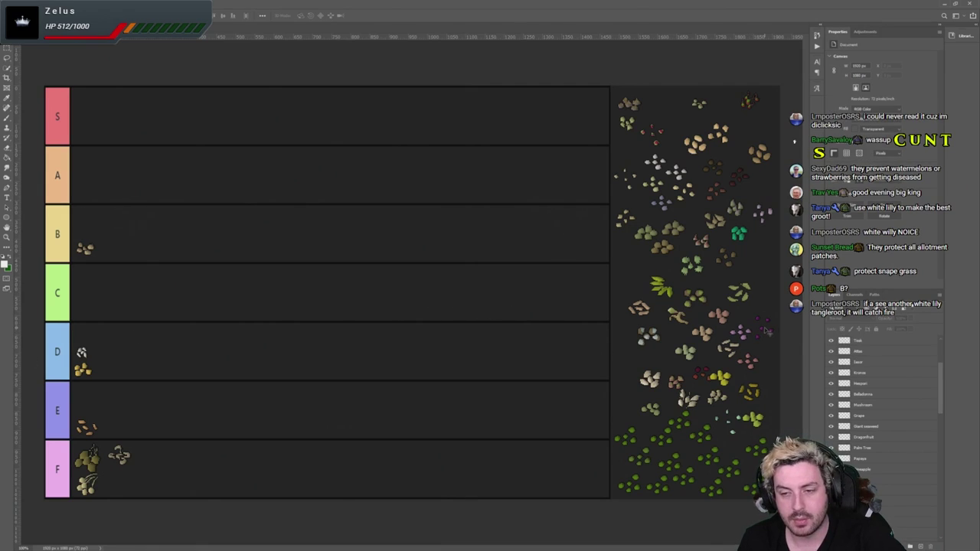
Move the purple Grape seeds from the seed pool into row B, above the tan seeds
left_click_drag(764, 331, 84, 222)
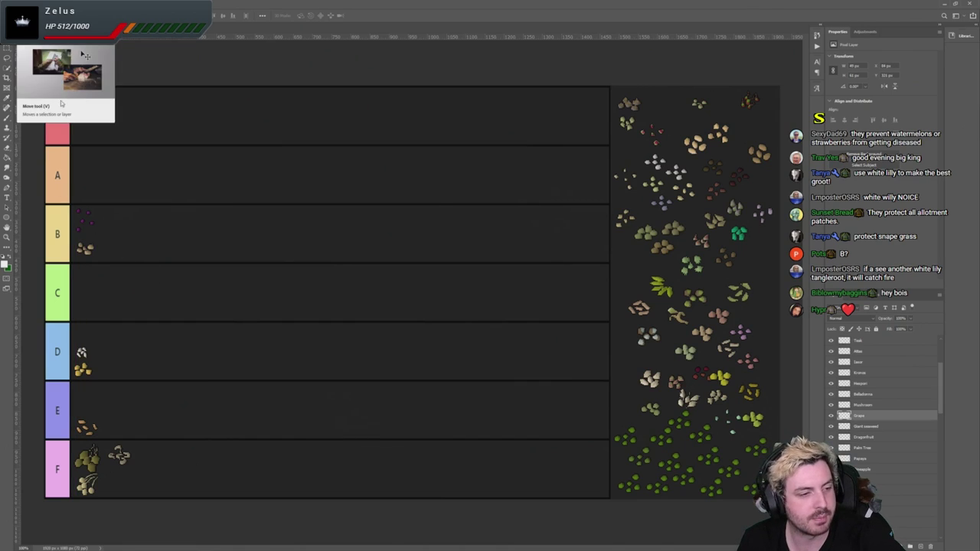
left_click(192, 76)
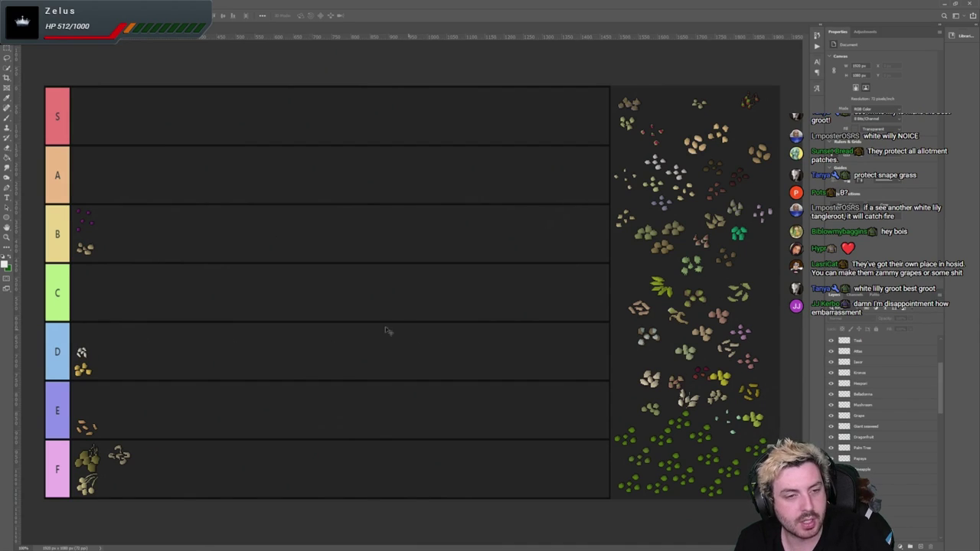
left_click(86, 224)
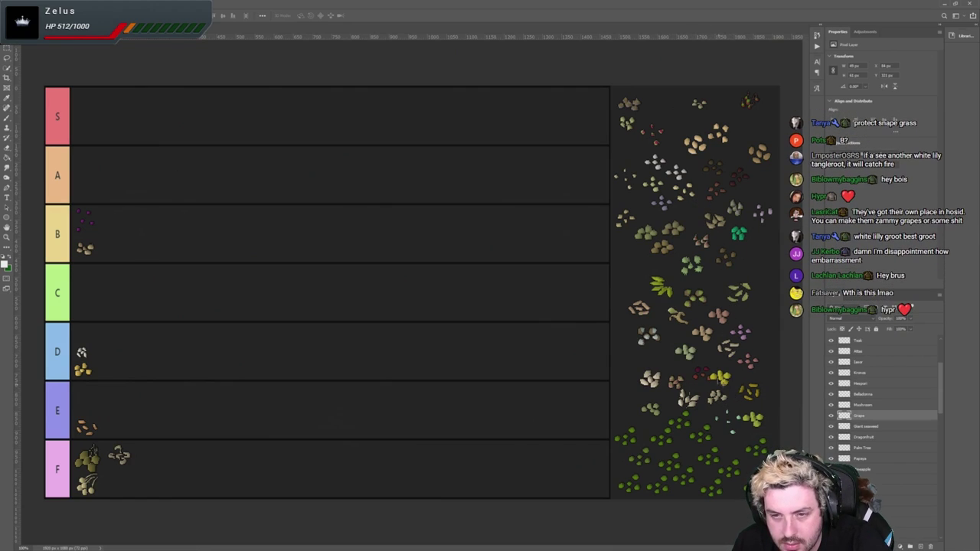
Find the Acorn seed layer among the document's layers and select it
scroll(873, 383, "up", 3)
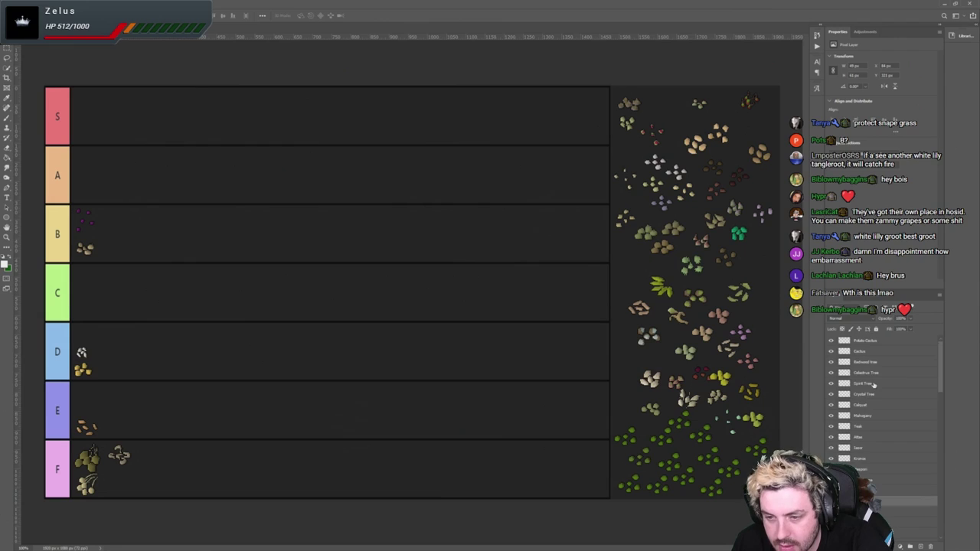
scroll(873, 385, "down", 4)
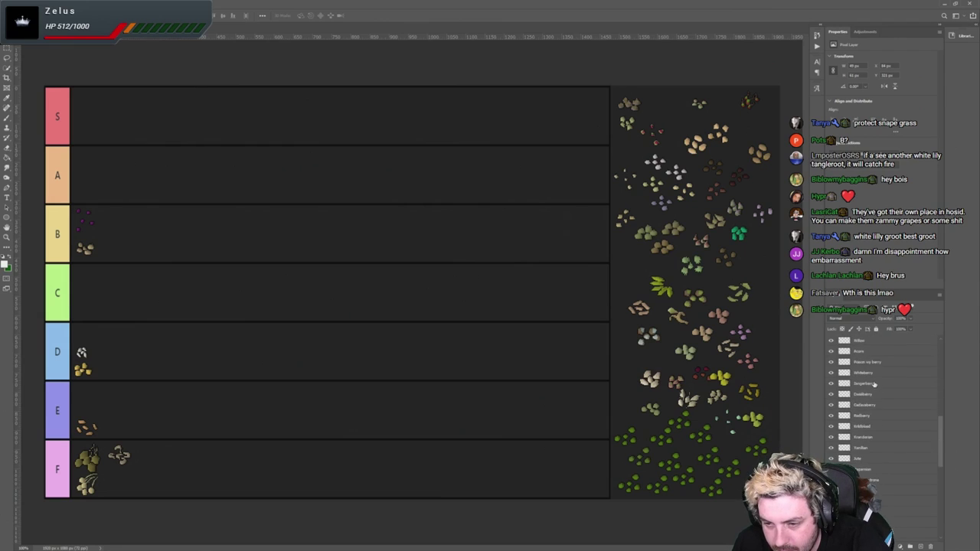
scroll(874, 384, "up", 1)
left_click(871, 384)
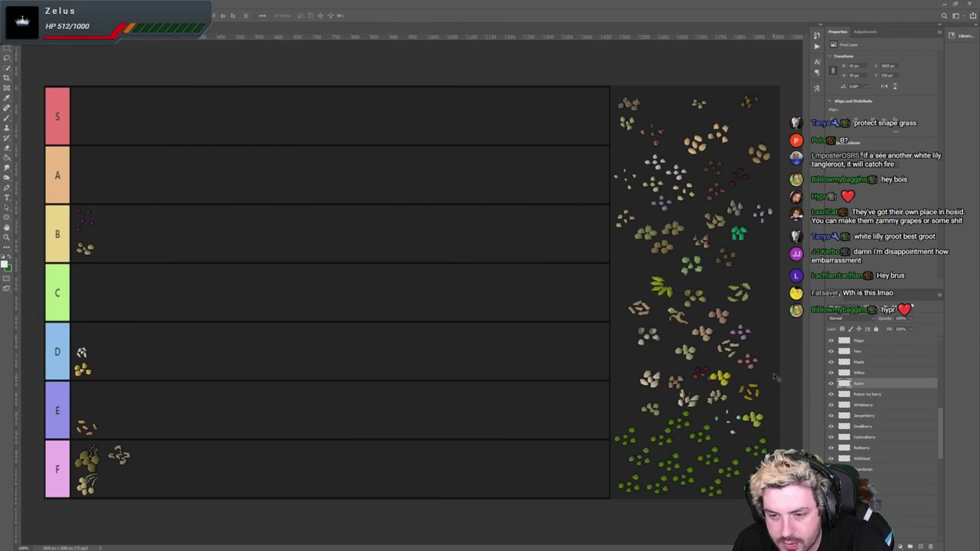
Move the Acorn seeds from the seed pool to the lower line of row F, beside the pale seeds, and deselect them
left_click_drag(692, 300, 129, 474)
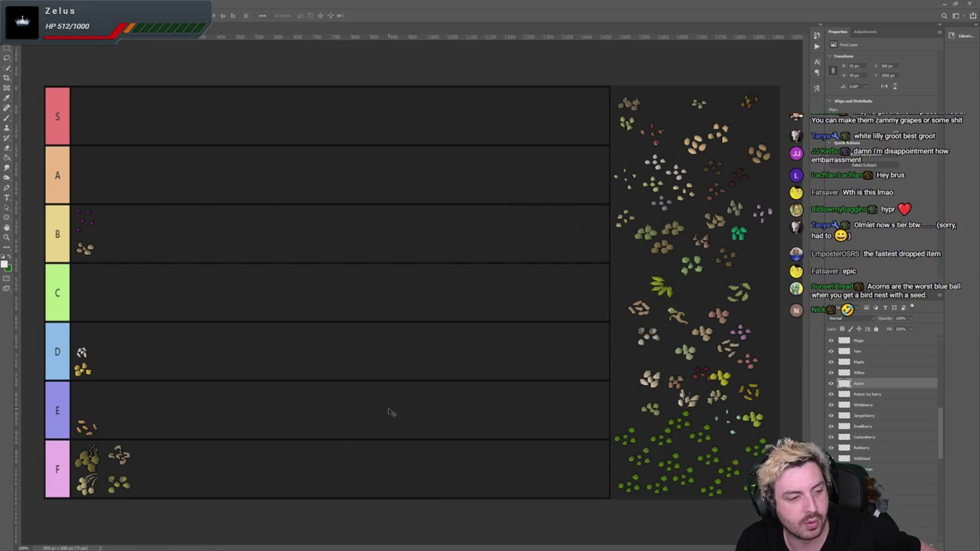
left_click(275, 432)
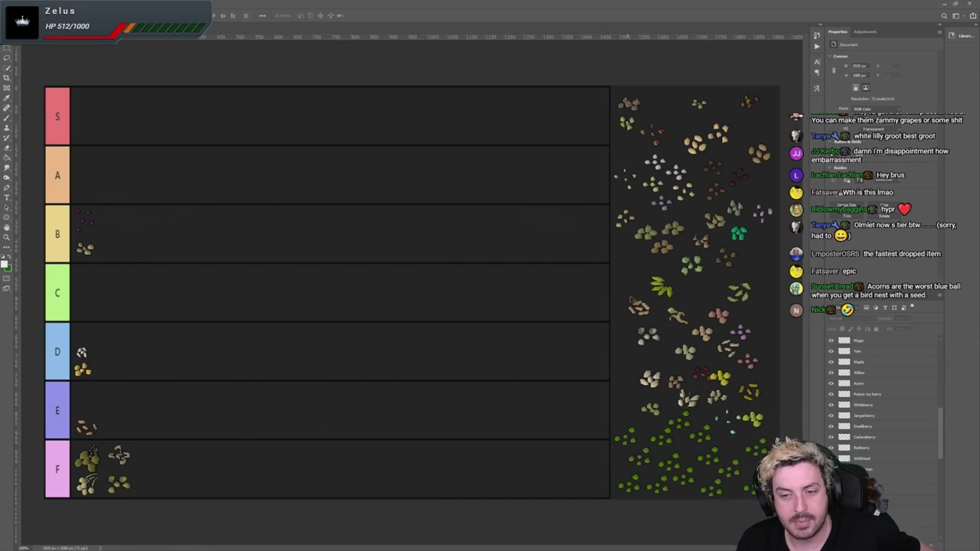
Move the yellow-green Willow seeds from the seed pool to the lower start of row C and deselect them
left_click(661, 290)
left_click_drag(661, 289, 295, 325)
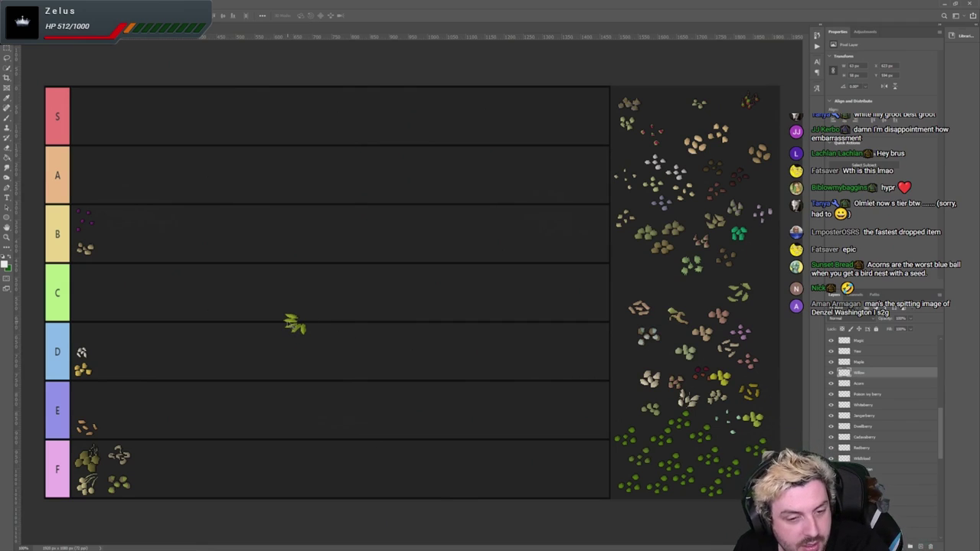
left_click_drag(295, 325, 86, 308)
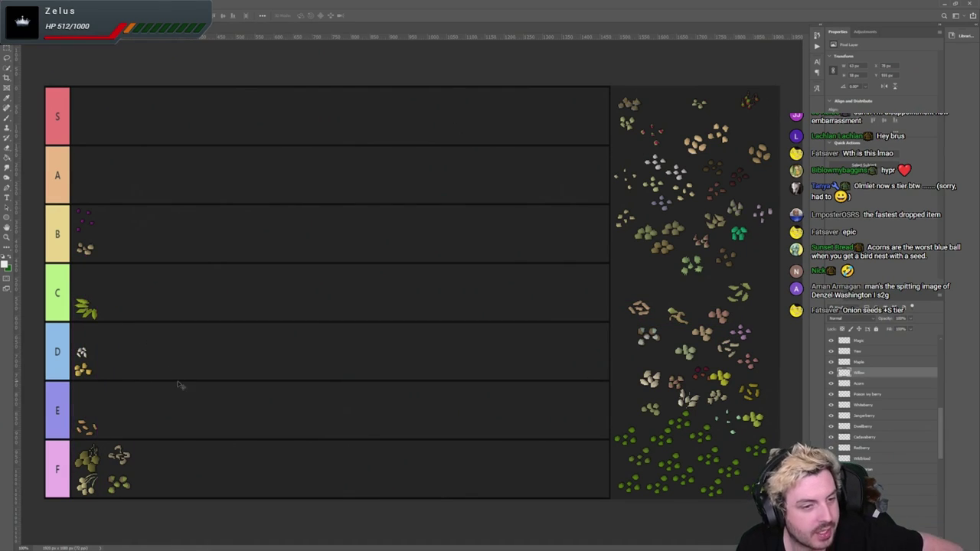
left_click(236, 427)
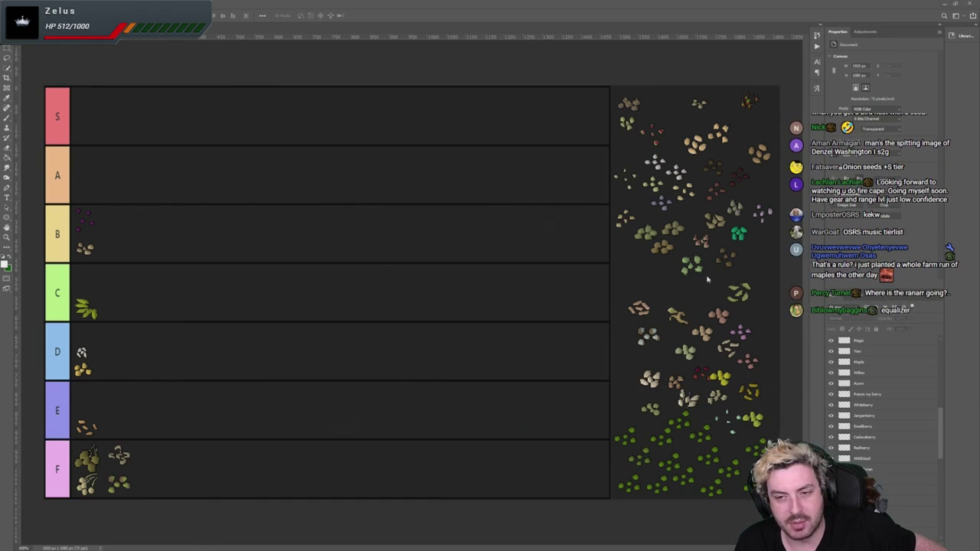
Move the Maple seeds from the seed pool to the start of row C, directly above the Willow seeds, and deselect them
left_click_drag(739, 293, 312, 238)
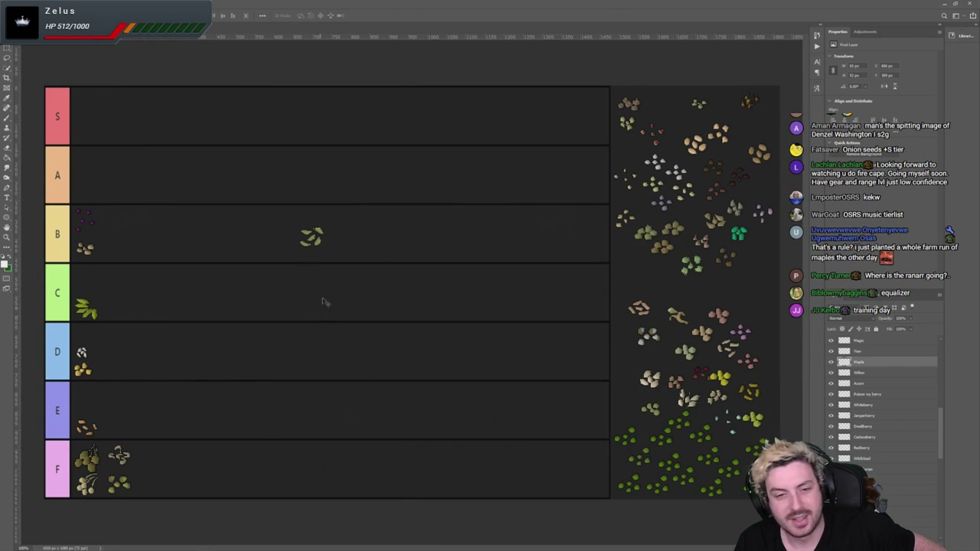
left_click_drag(312, 237, 320, 237)
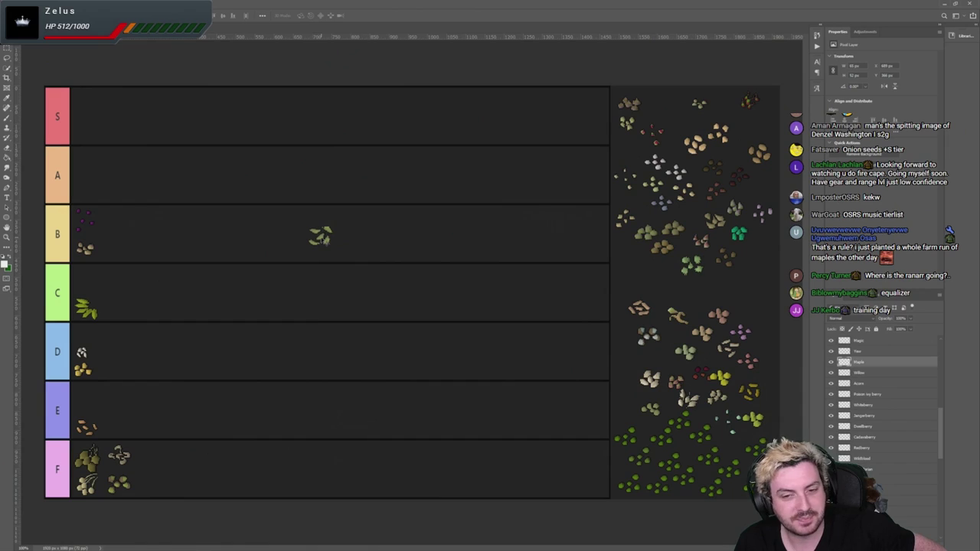
left_click_drag(320, 237, 320, 235)
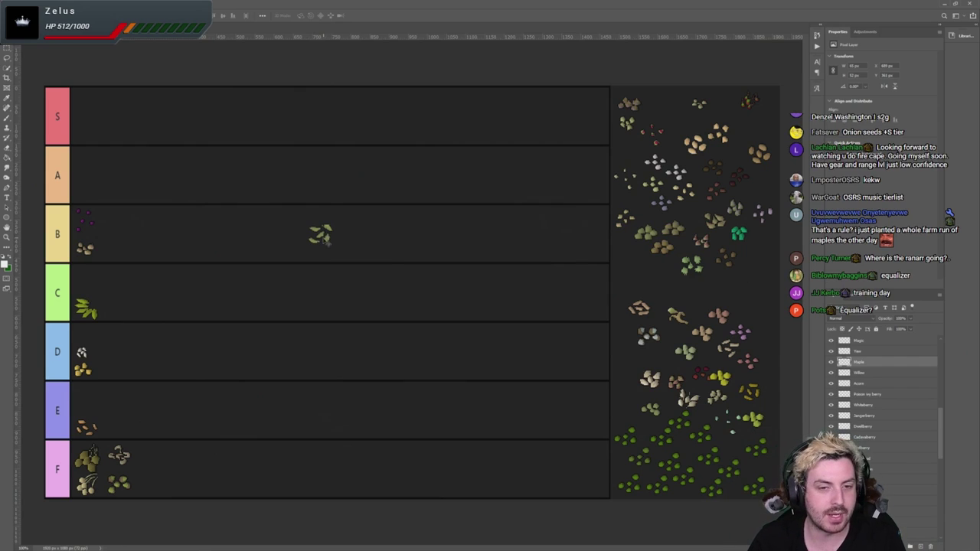
left_click_drag(320, 235, 94, 276)
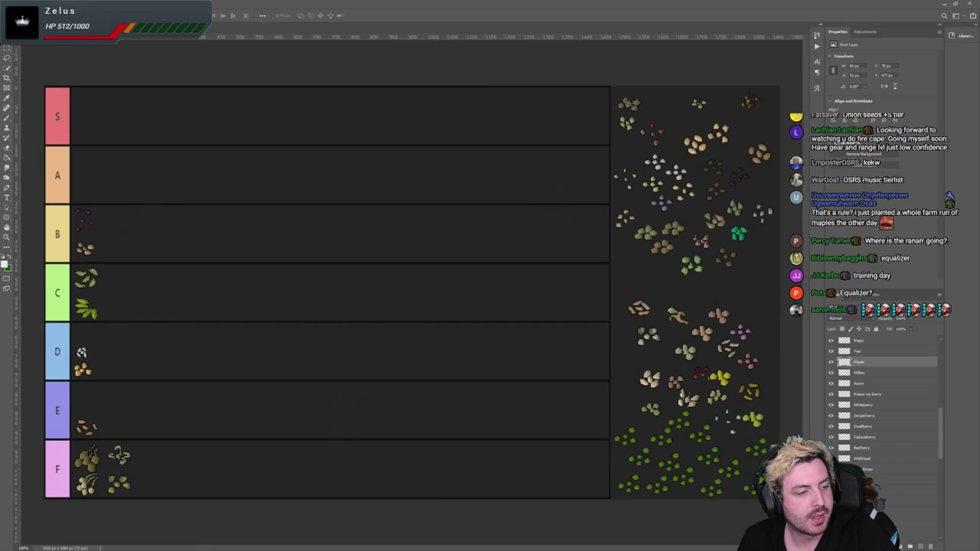
left_click(304, 278)
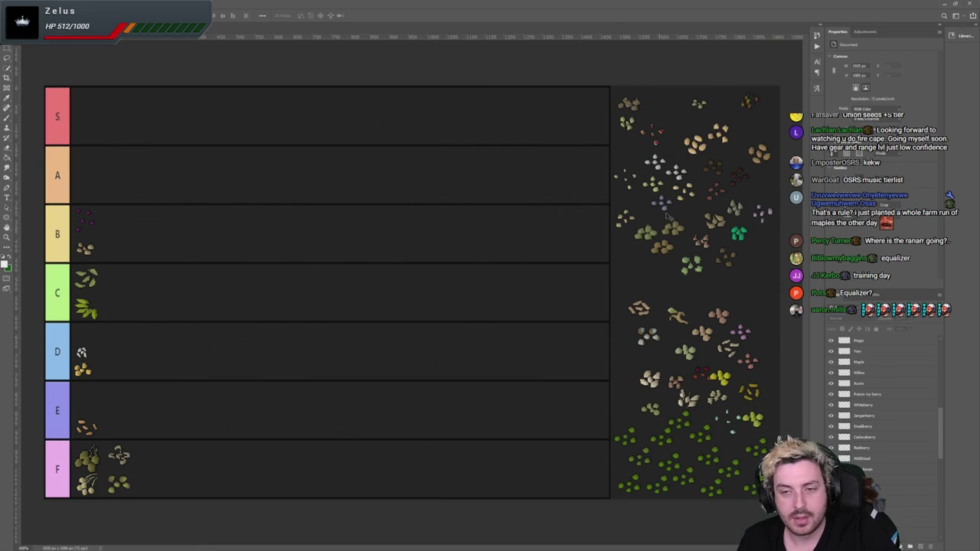
Move the light-green Cactus seeds from the seed pool to the end of row F's upper line
left_click_drag(692, 267, 422, 319)
left_click_drag(439, 286, 150, 455)
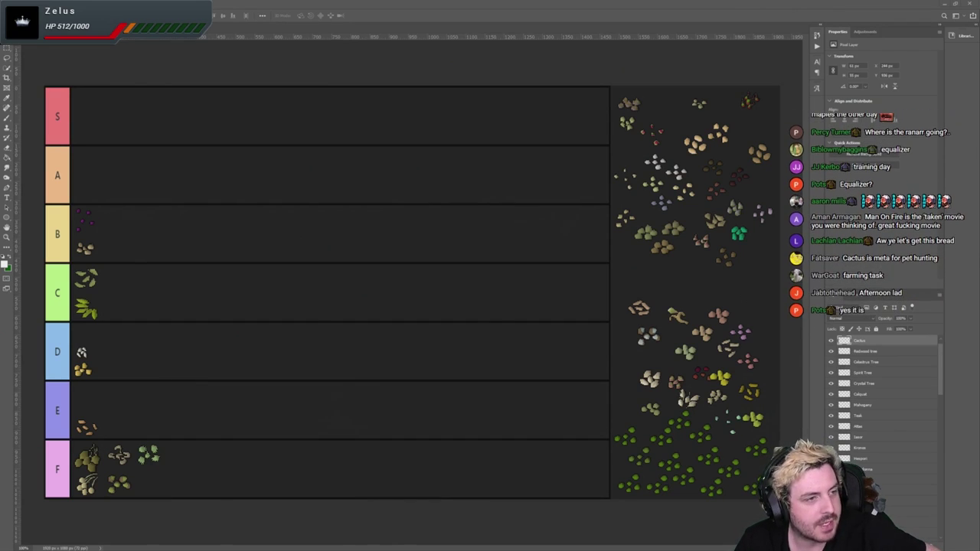
Switch to the browser to view the Denzel Washington search results, and close that window
key("alt+Tab")
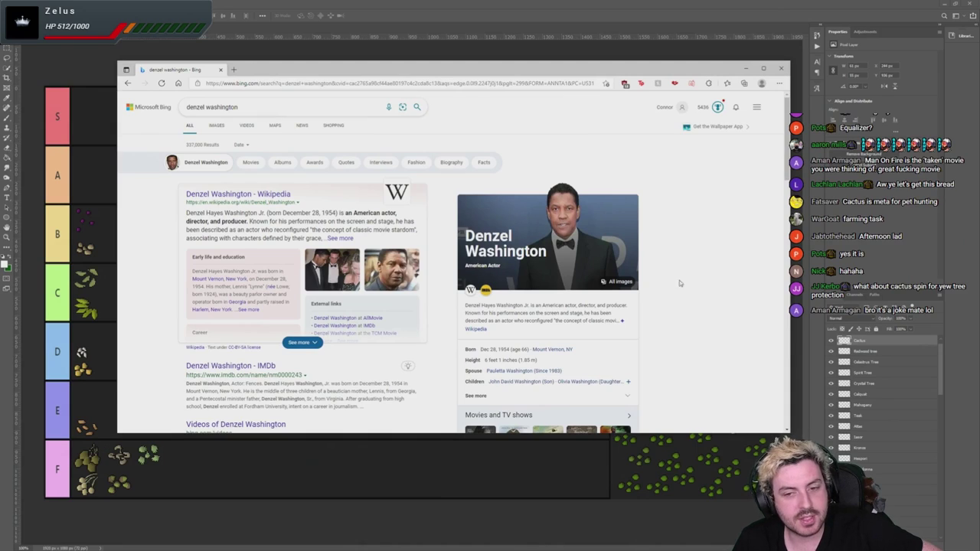
left_click(783, 69)
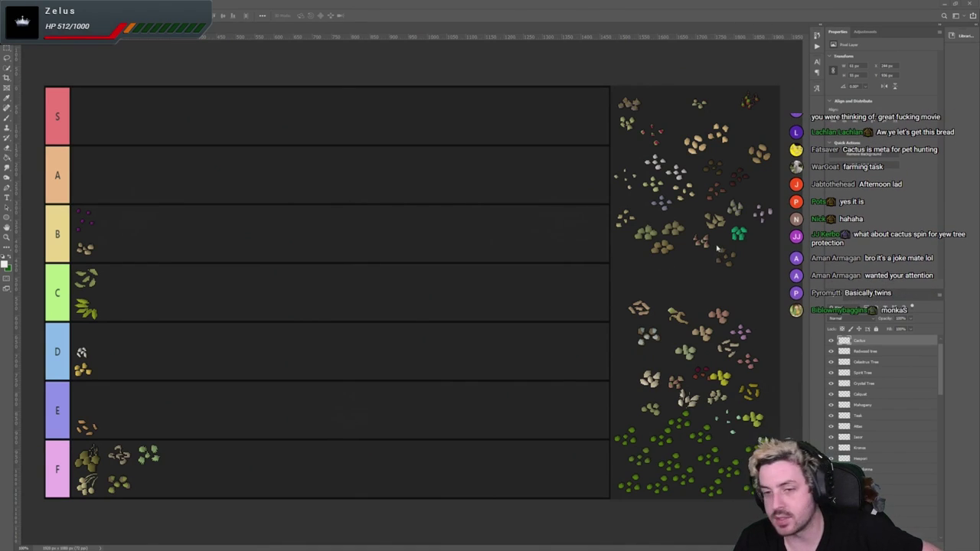
Move the reddish-brown Kronos seeds from the seed pool into row F, directly below the Cactus seeds
left_click_drag(704, 245, 643, 281)
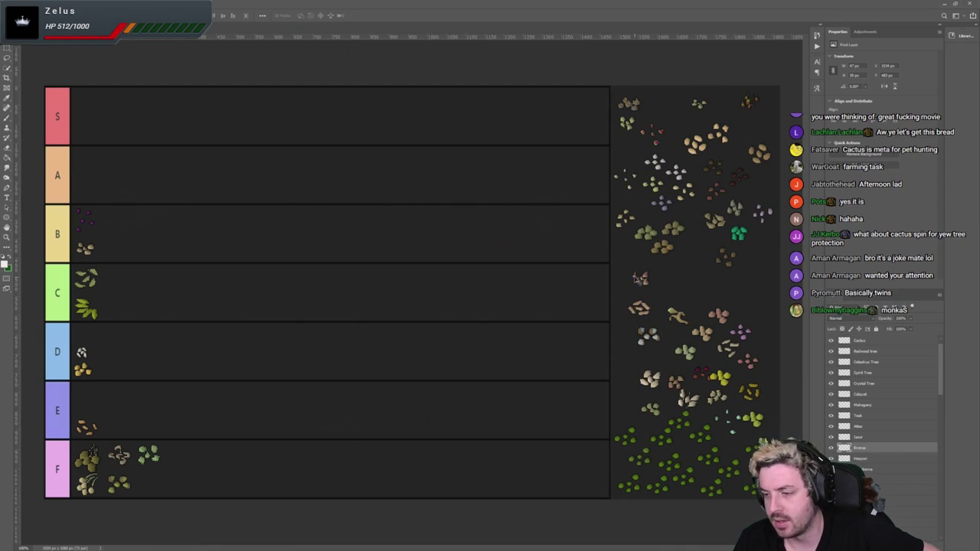
left_click(641, 279)
left_click_drag(642, 282, 158, 481)
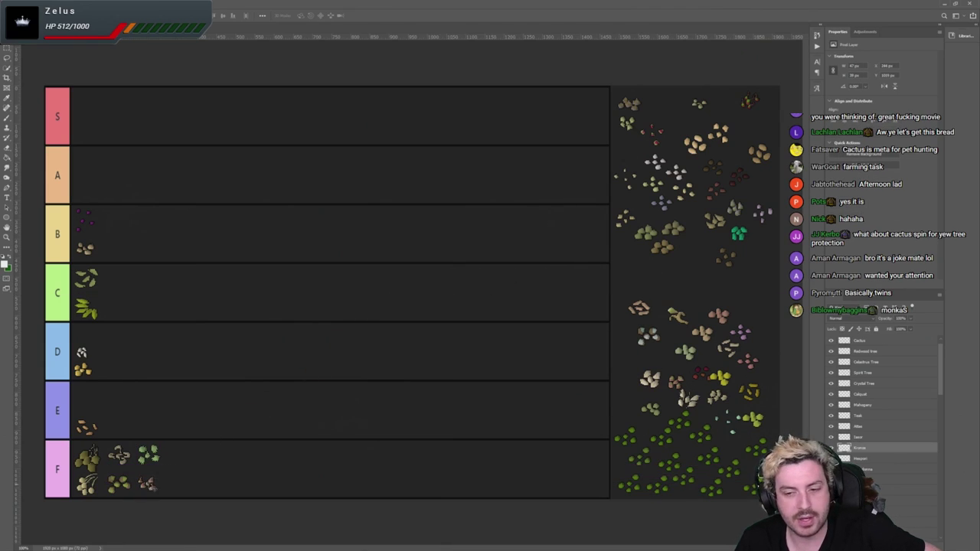
Move the small pale seeds at the seed pool's inner edge, beside row B, into row C
left_click(625, 221)
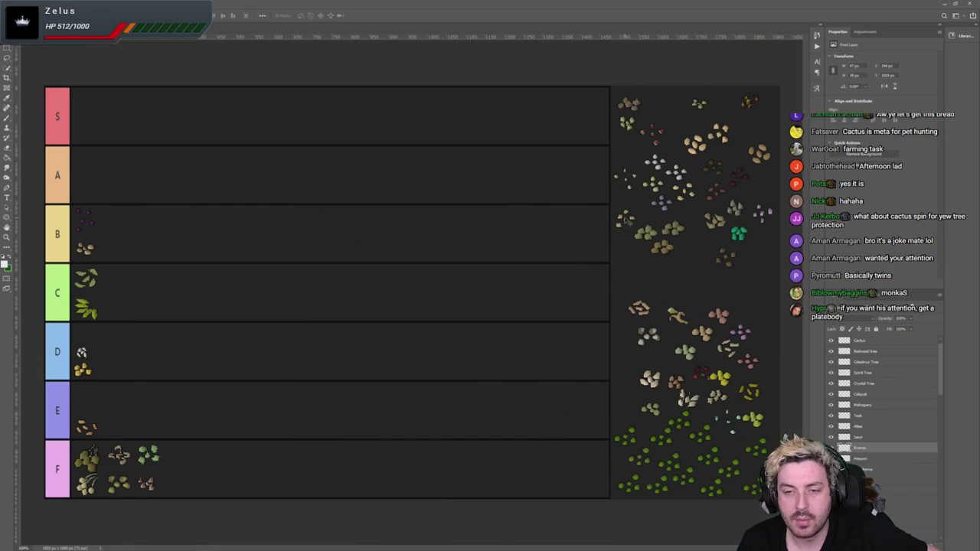
left_click(625, 217)
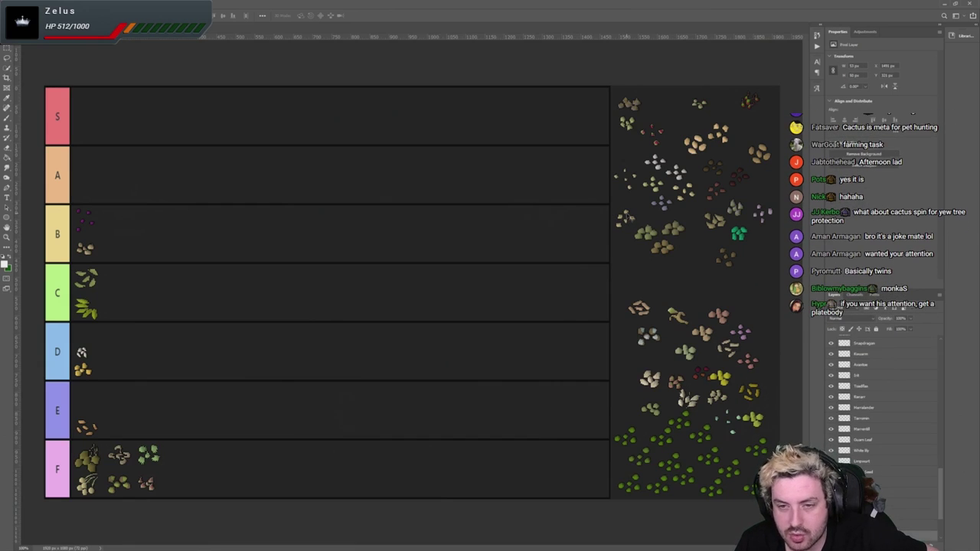
left_click_drag(626, 218, 251, 277)
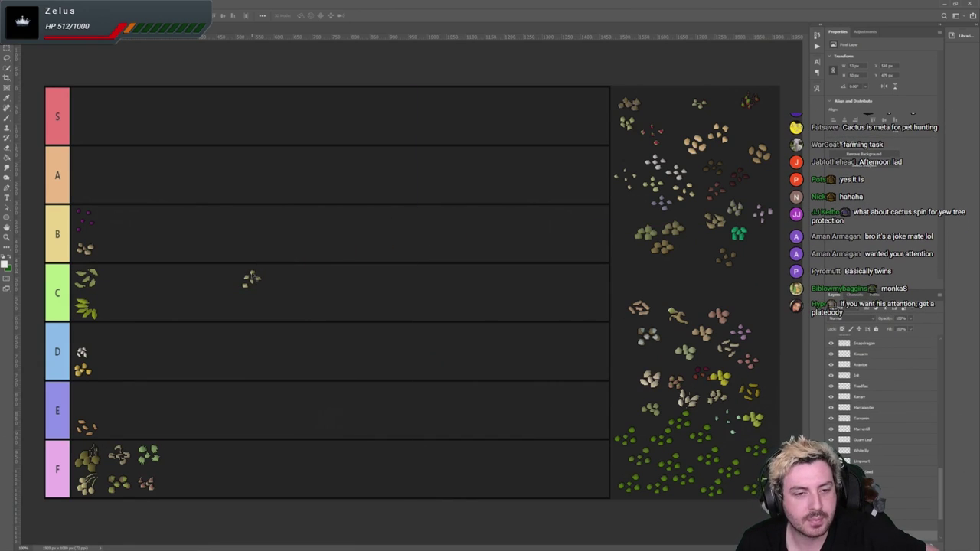